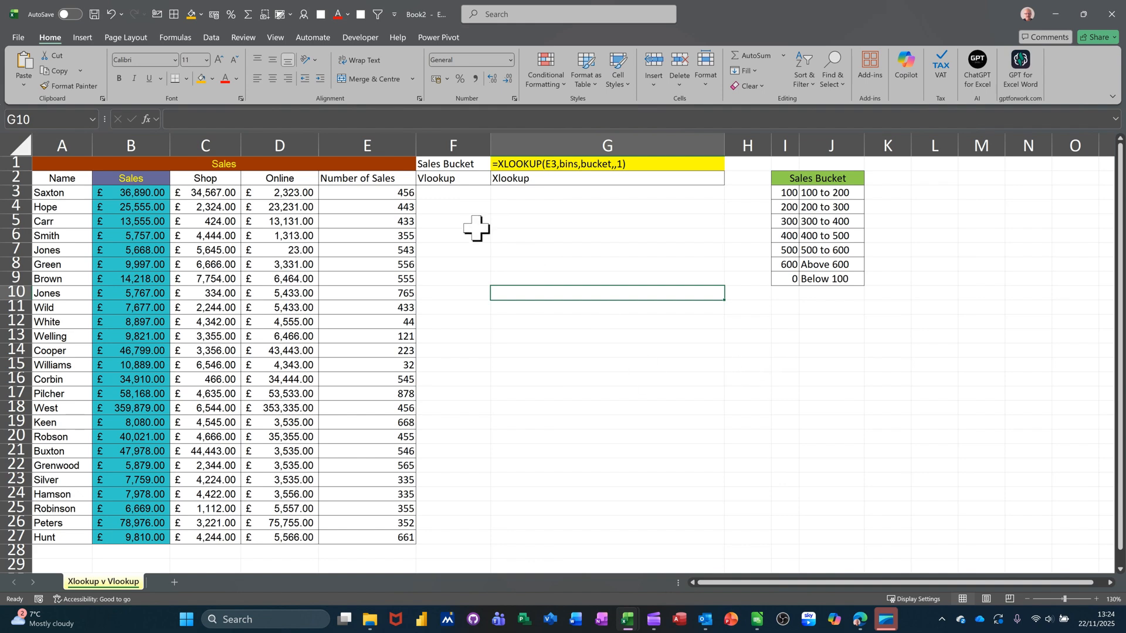
# In F3, start a VLOOKUP formula that uses E3 as the lookup value.
pyautogui.click(434, 195)
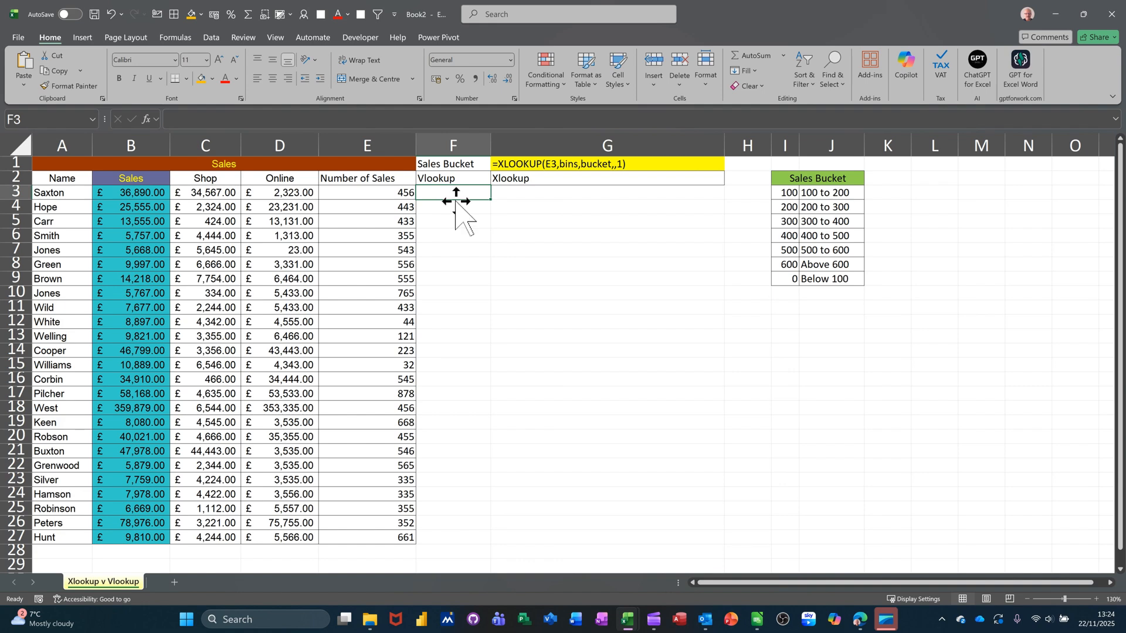
pyautogui.click(383, 191)
pyautogui.moveTo(382, 191); pyautogui.dragTo(385, 280)
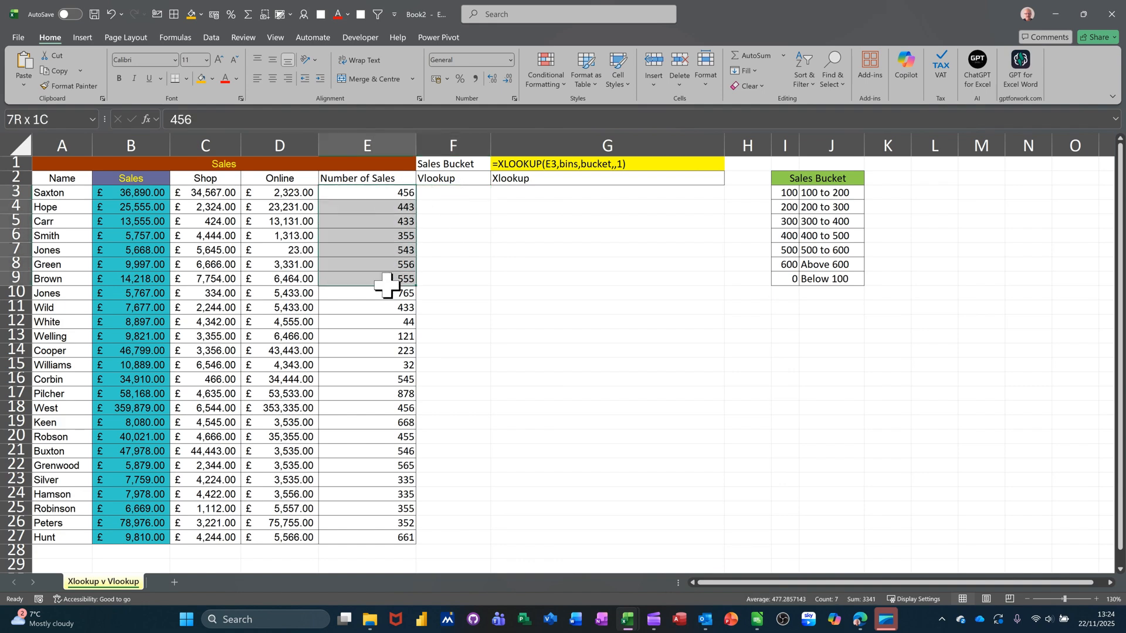
pyautogui.click(369, 190)
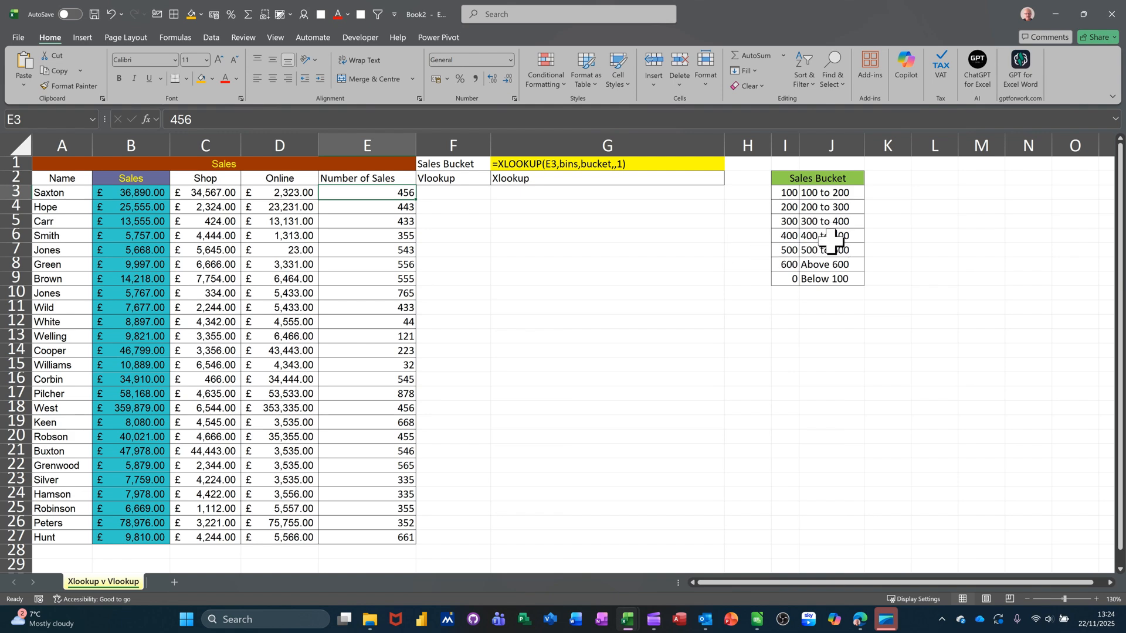
pyautogui.click(450, 193)
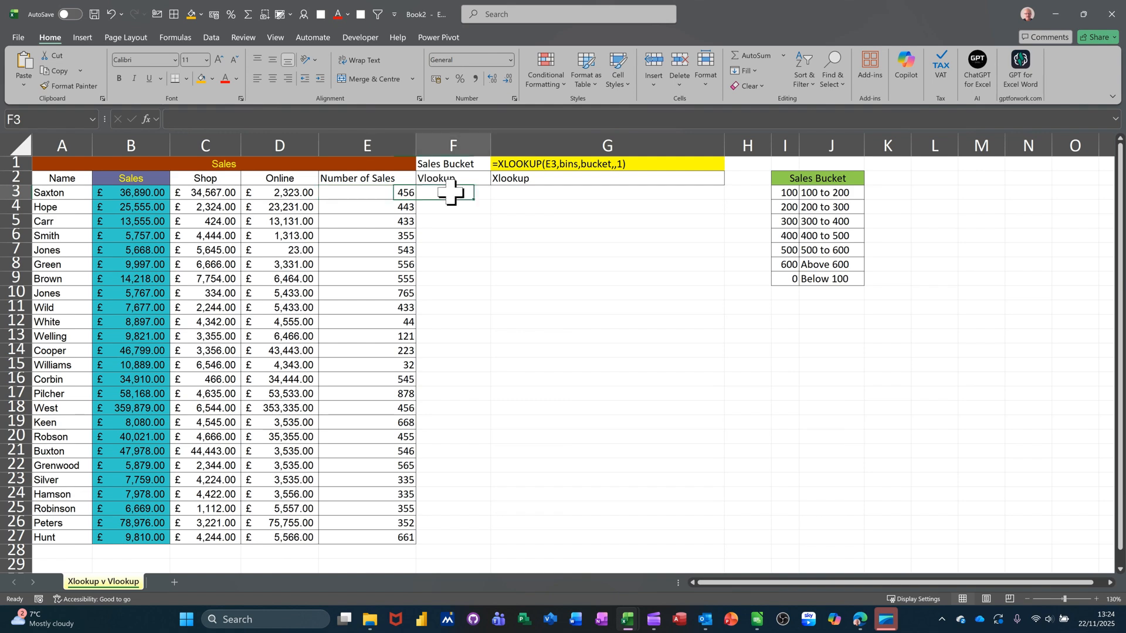
pyautogui.write('=')
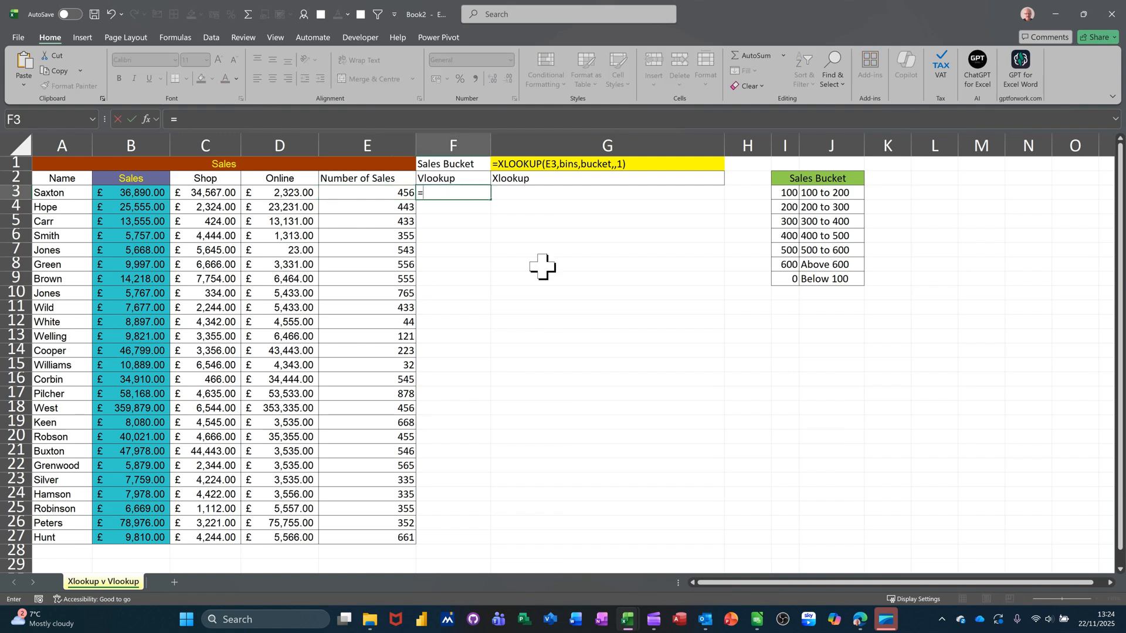
pyautogui.write('vl')
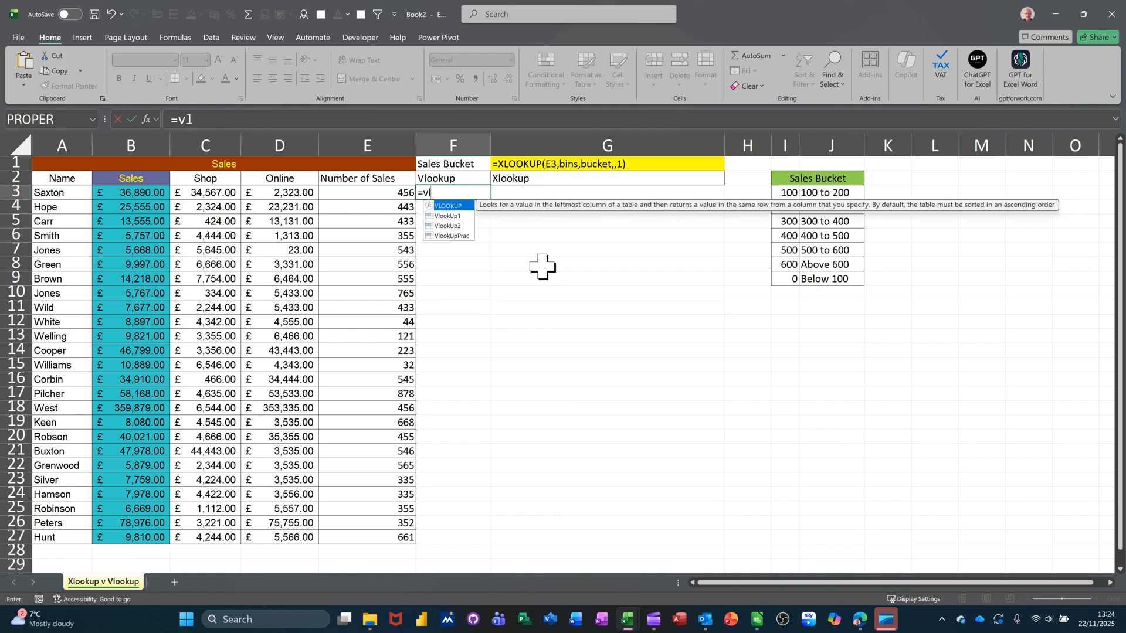
pyautogui.press('Tab')
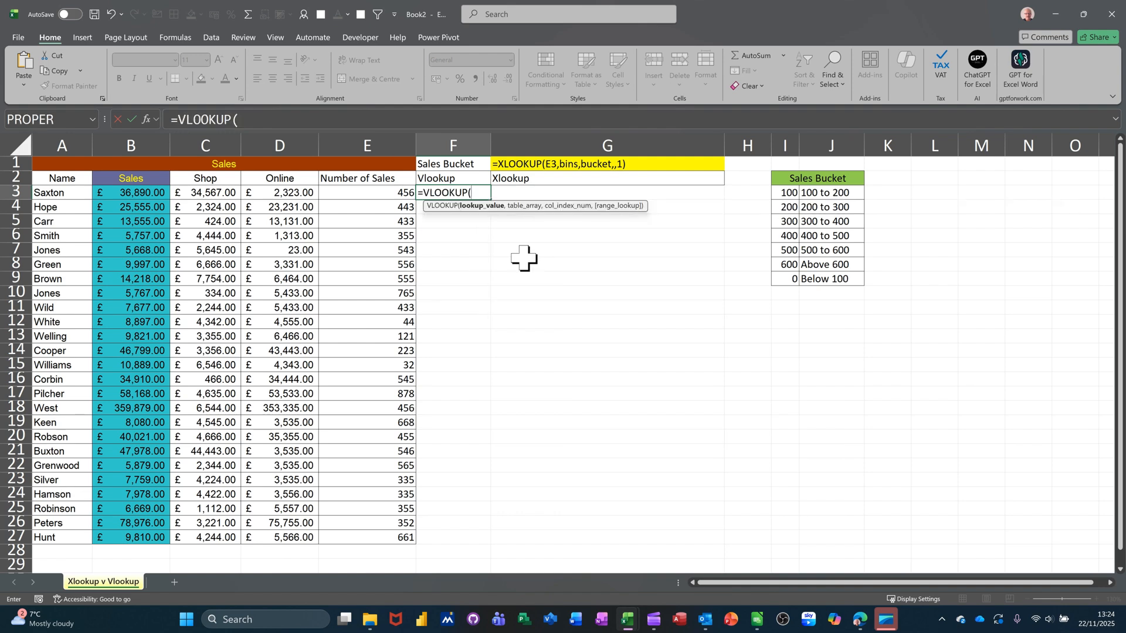
pyautogui.click(365, 194)
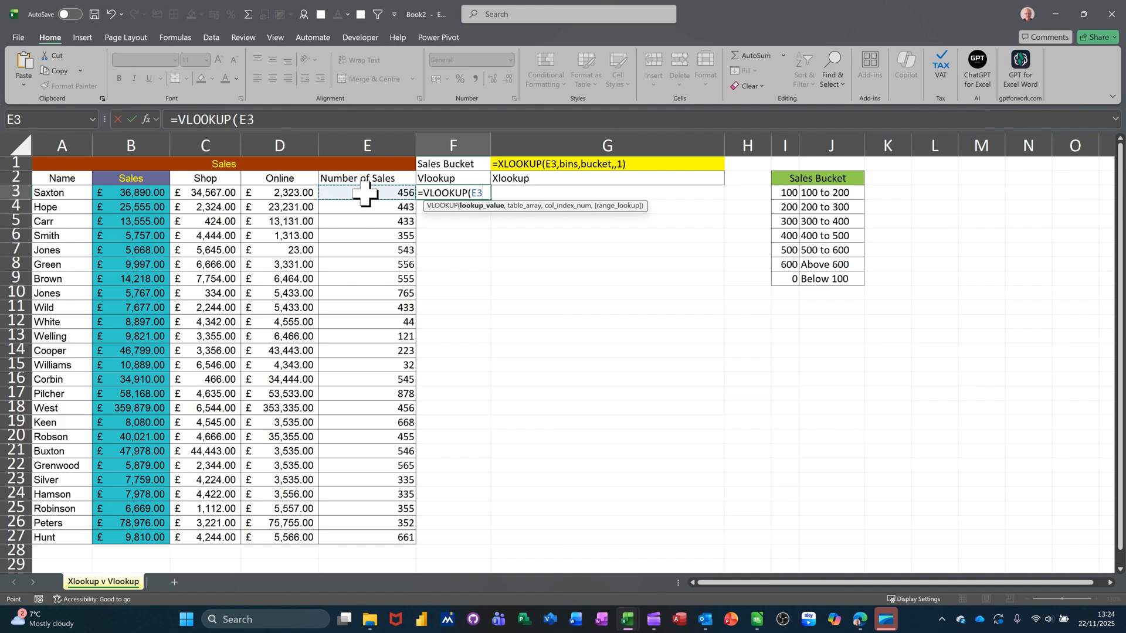
pyautogui.write(',')
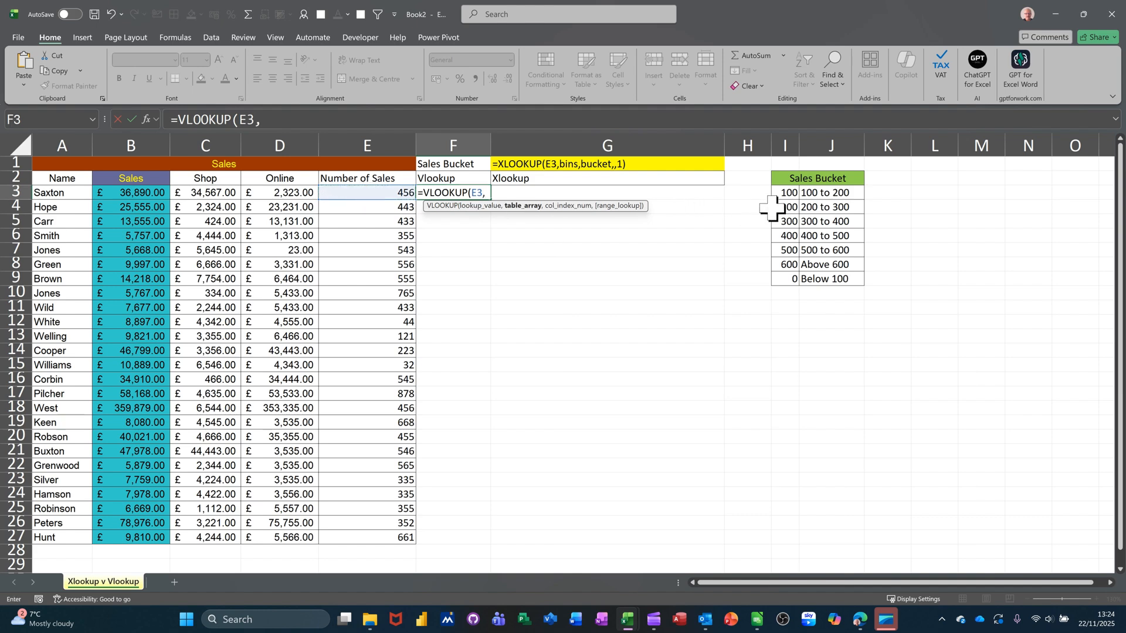
# Complete the formula as =VLOOKUP(E3,$I$3:$J$9,2,-1) and copy it down column F to row 27.
pyautogui.moveTo(783, 193); pyautogui.dragTo(851, 282)
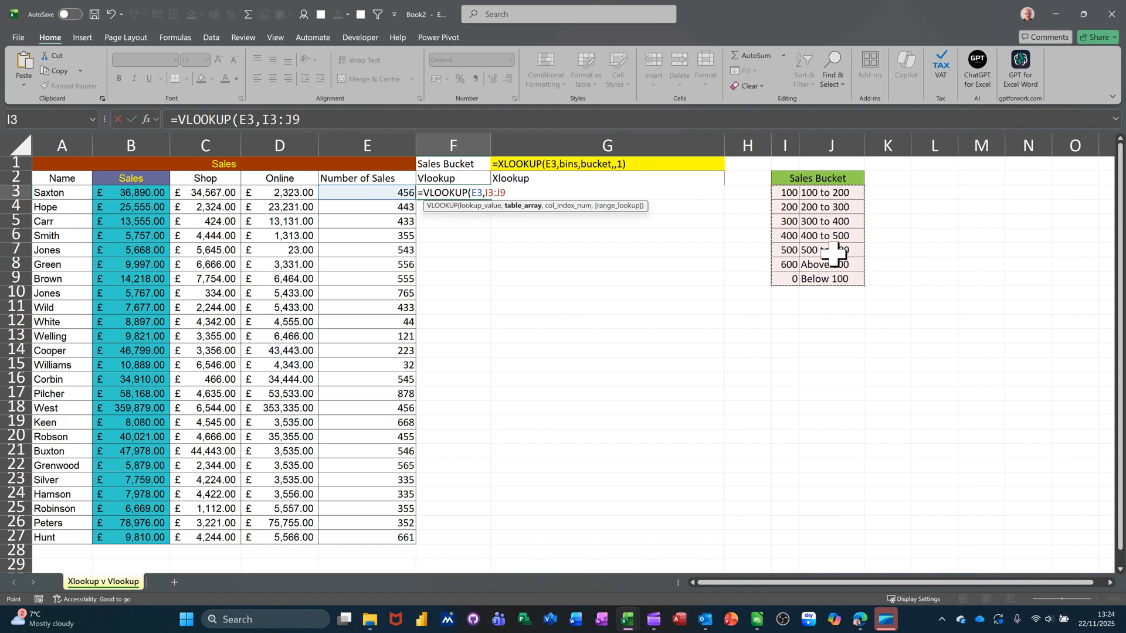
pyautogui.press('F4')
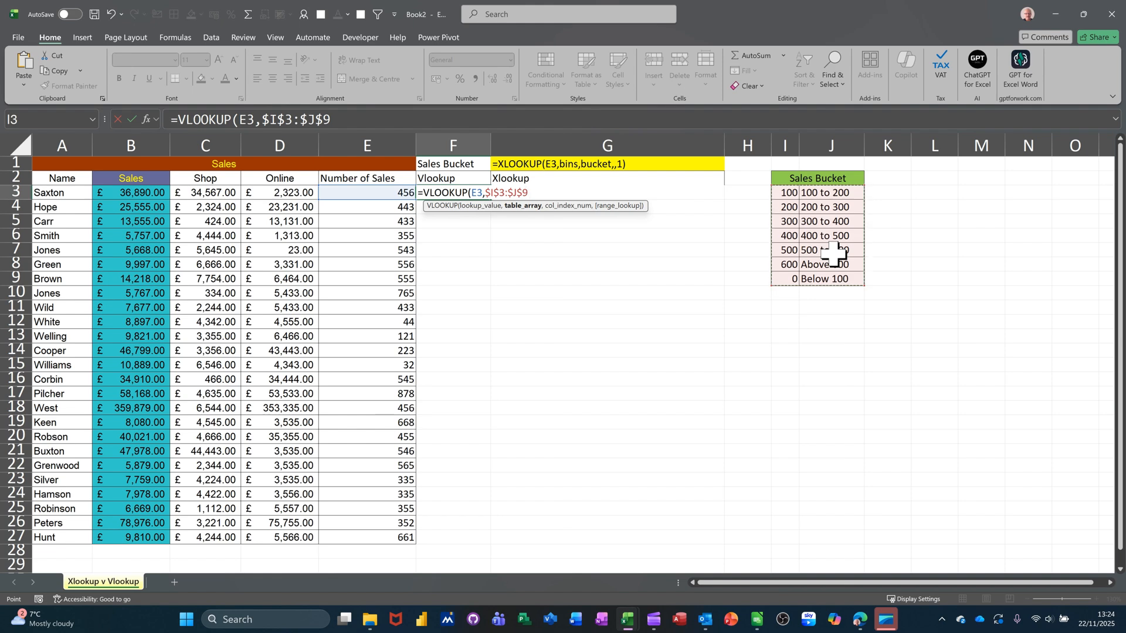
pyautogui.write(',')
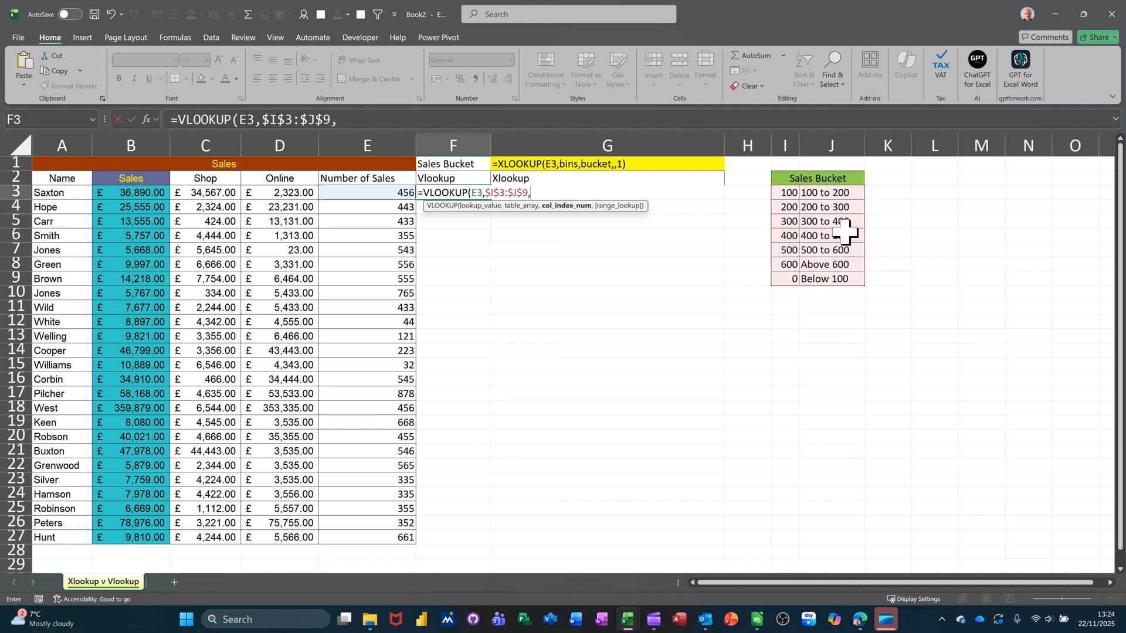
pyautogui.write('2,')
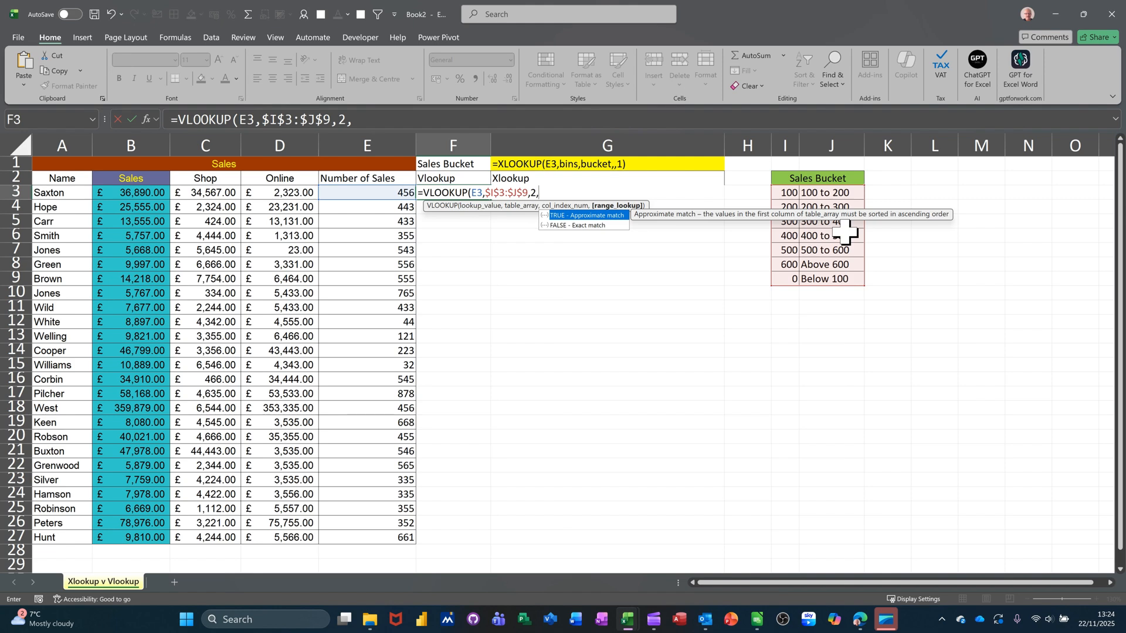
pyautogui.write('-1')
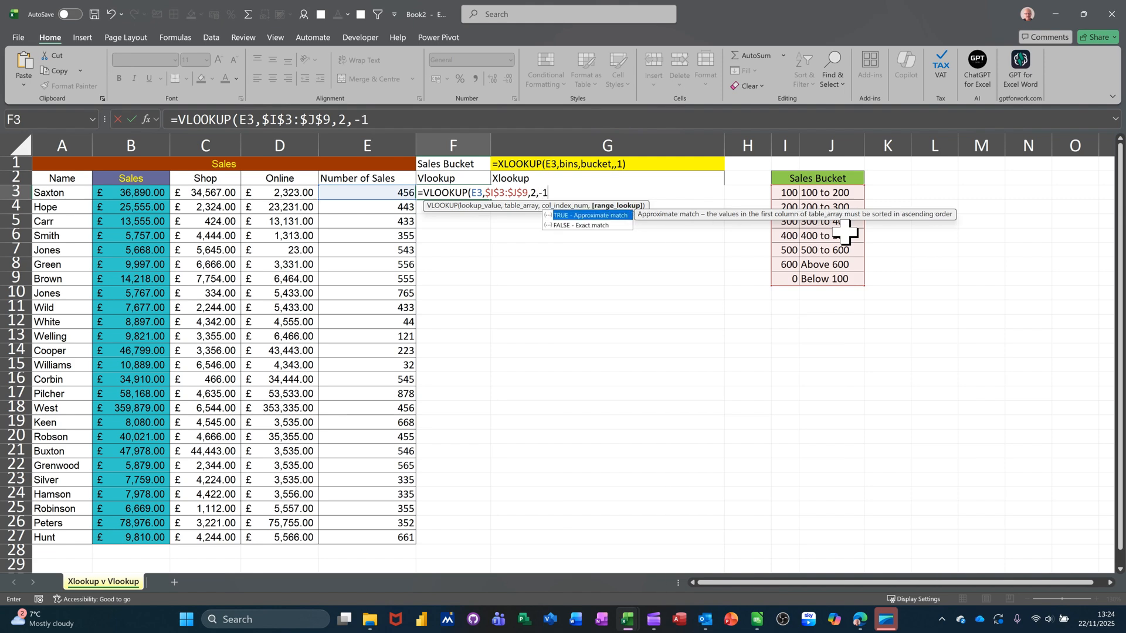
pyautogui.write(')')
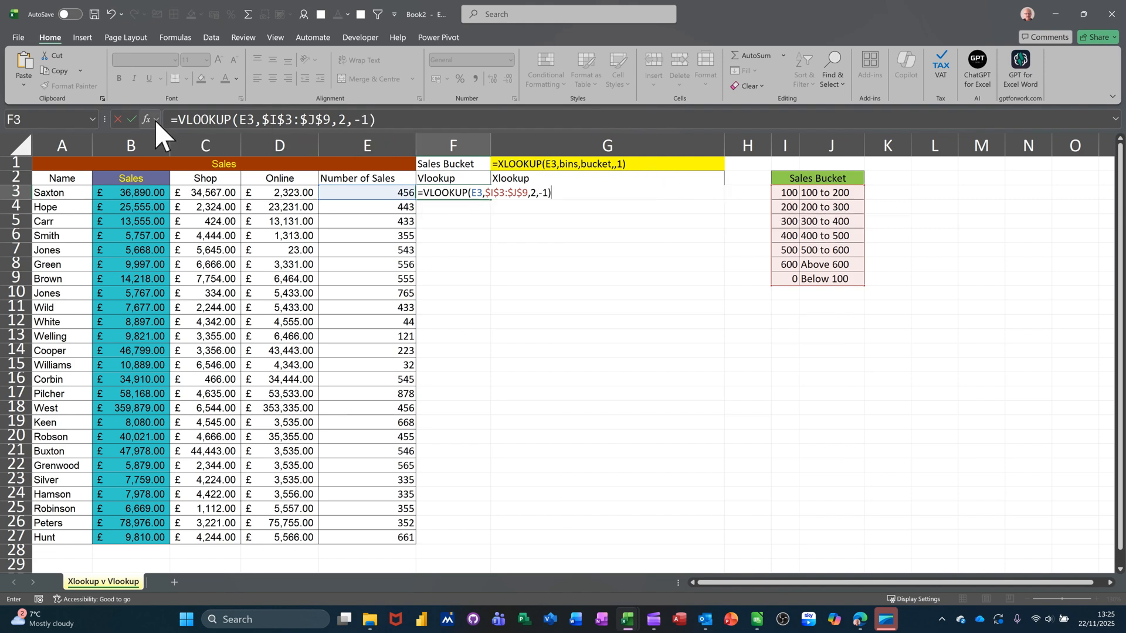
pyautogui.click(133, 118)
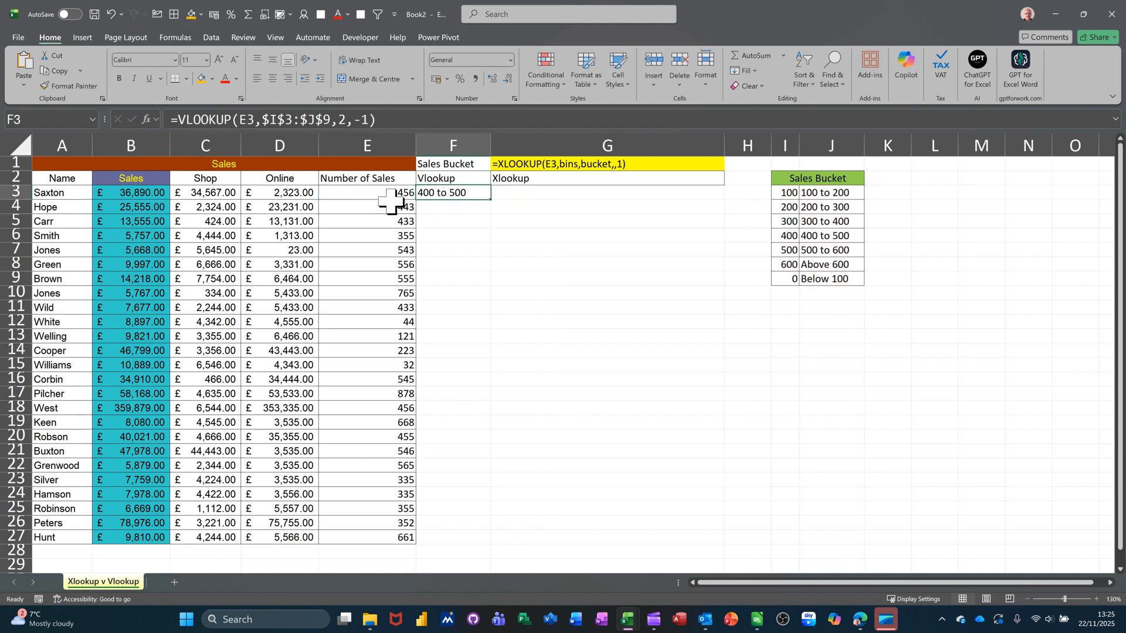
pyautogui.moveTo(490, 200); pyautogui.dragTo(490, 202)
pyautogui.doubleClick(491, 202)
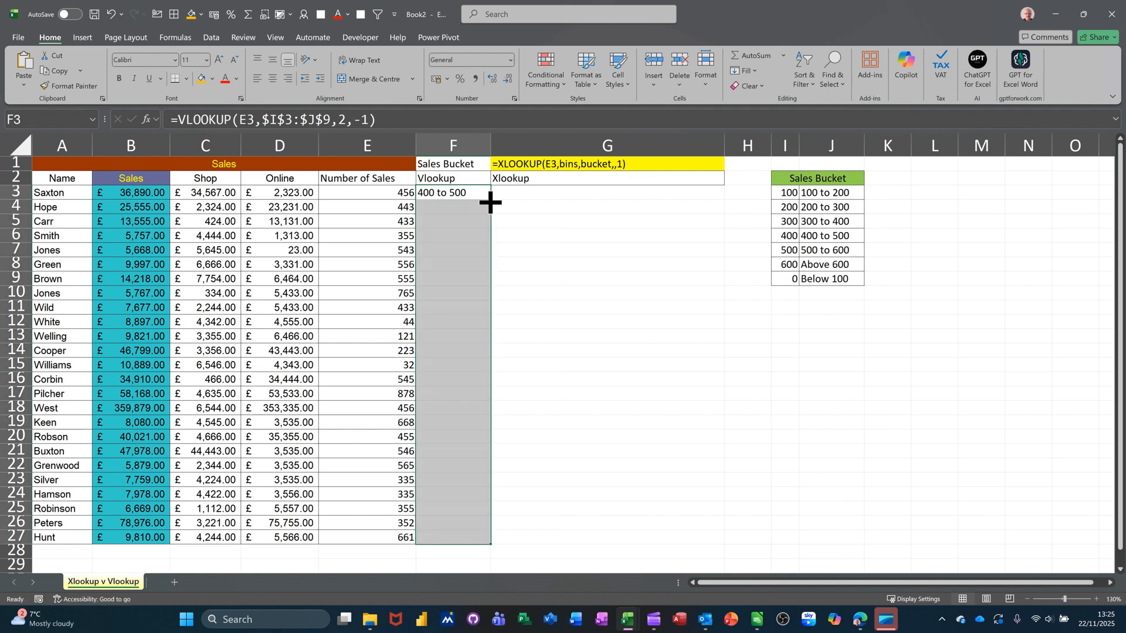
# Highlight rows 12, 15 and 27 in columns E and F with an orange fill colour.
pyautogui.click(407, 321)
pyautogui.moveTo(411, 321); pyautogui.dragTo(449, 322)
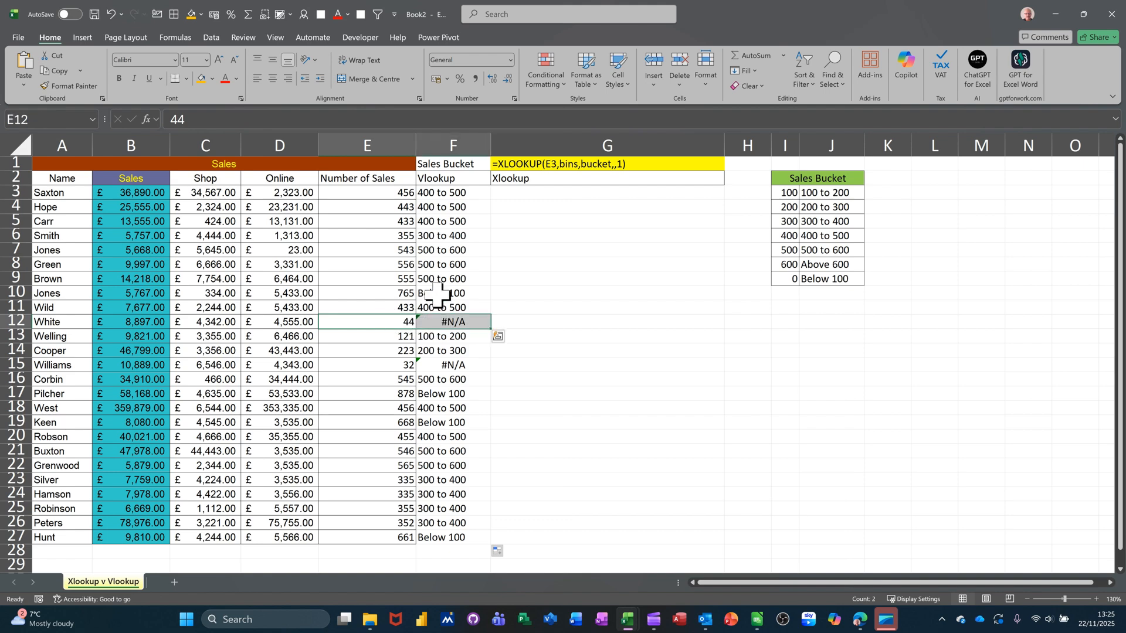
pyautogui.click(202, 79)
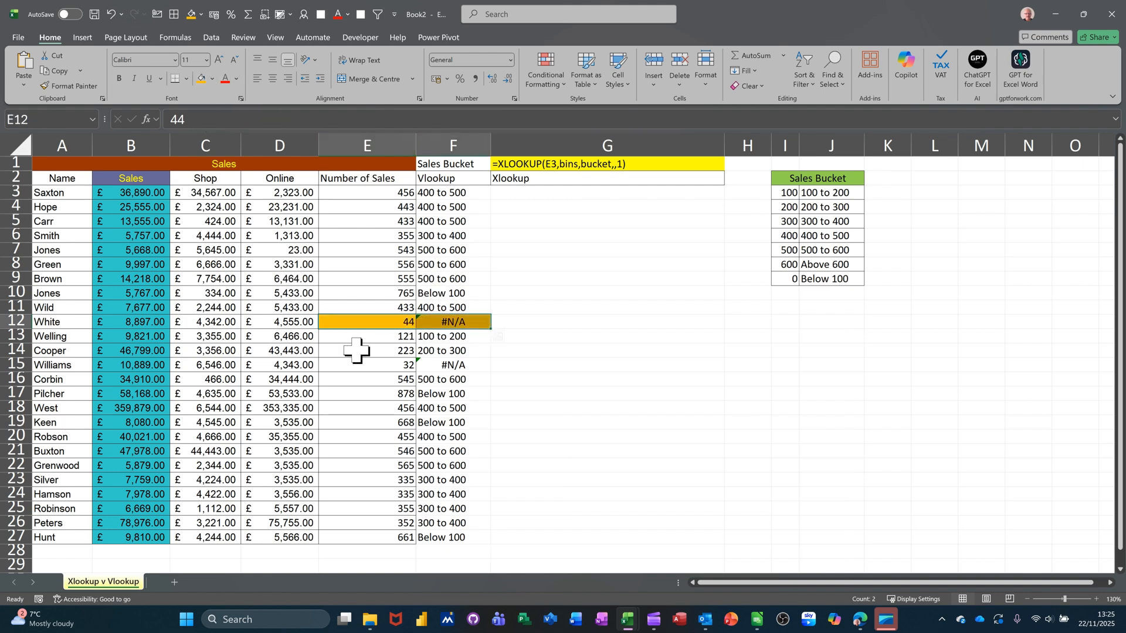
pyautogui.moveTo(386, 364); pyautogui.dragTo(445, 364)
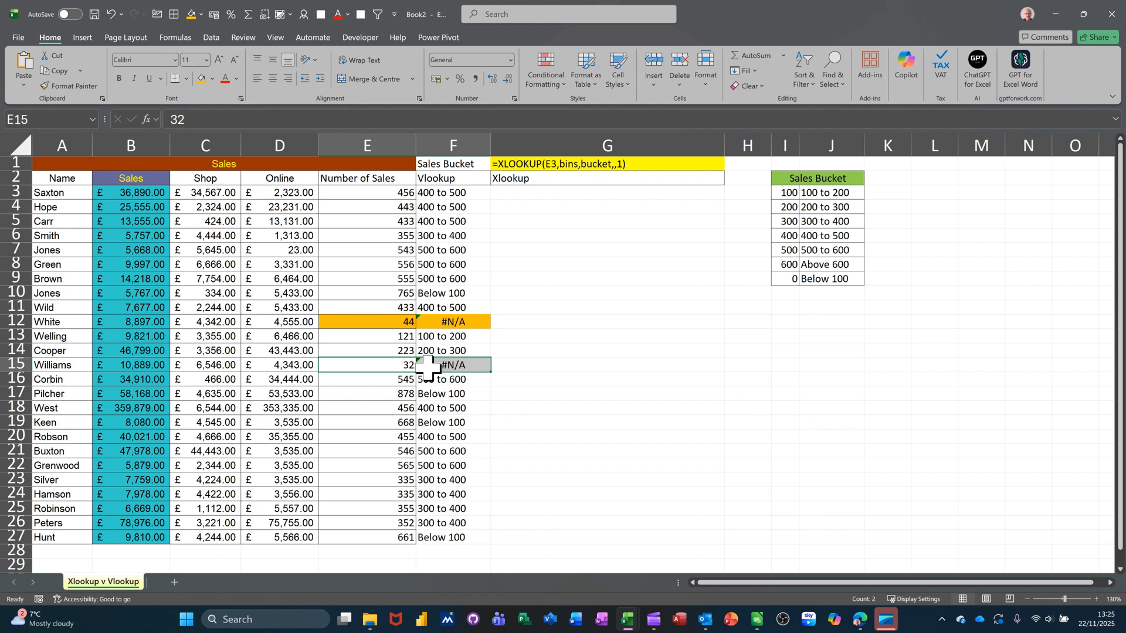
pyautogui.click(202, 78)
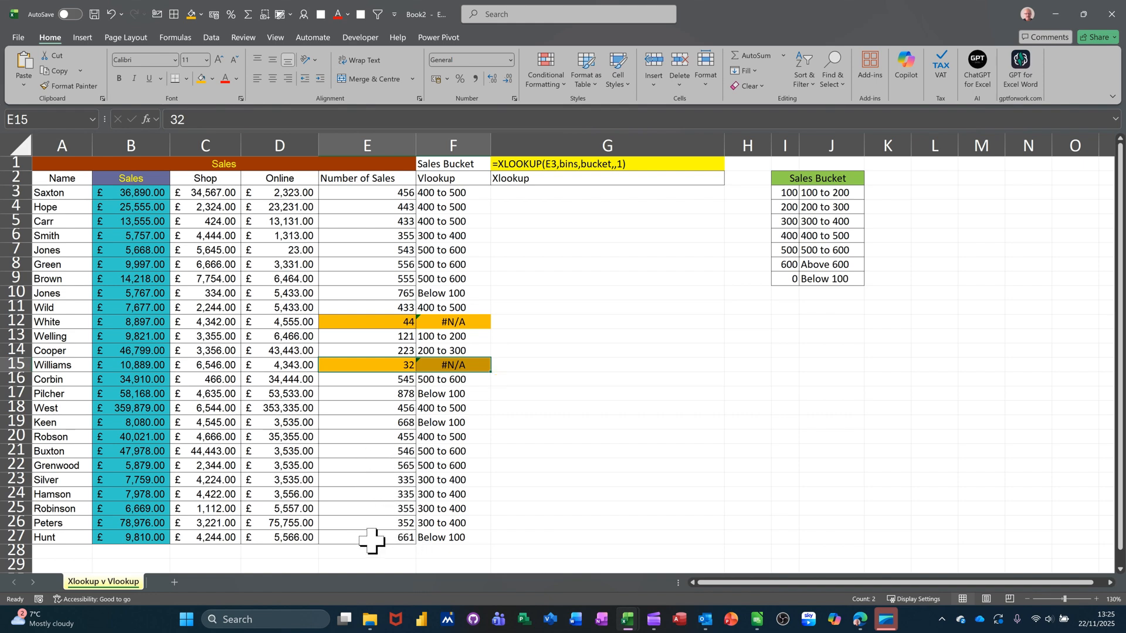
pyautogui.moveTo(373, 538); pyautogui.dragTo(422, 545)
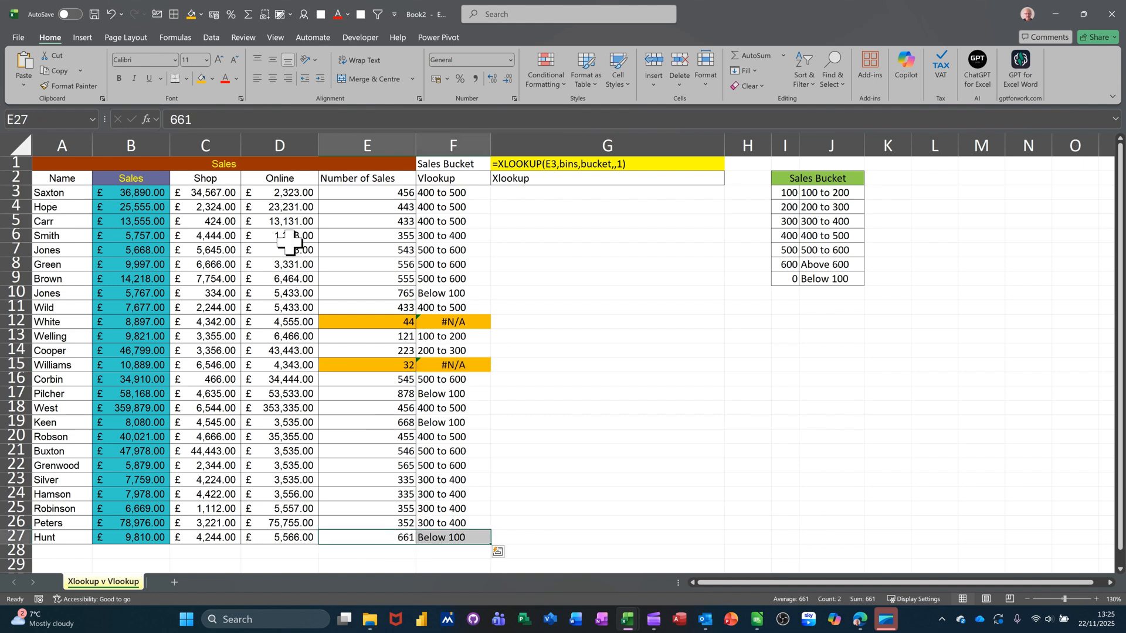
pyautogui.click(191, 14)
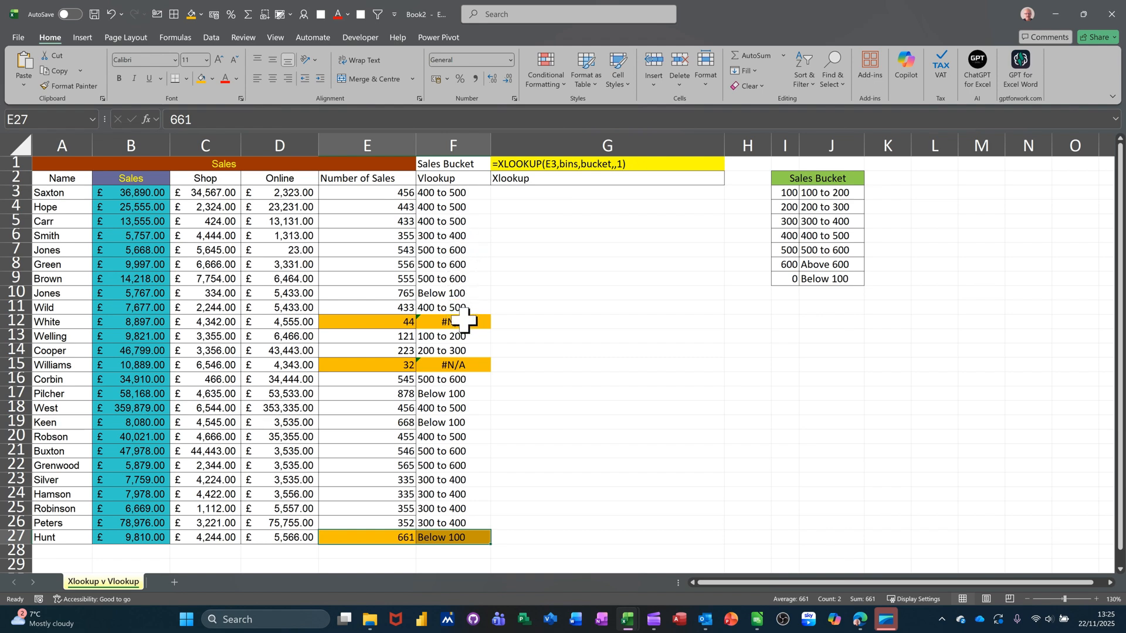
# In G3, start an XLOOKUP formula that uses E3 as the lookup value.
pyautogui.click(518, 194)
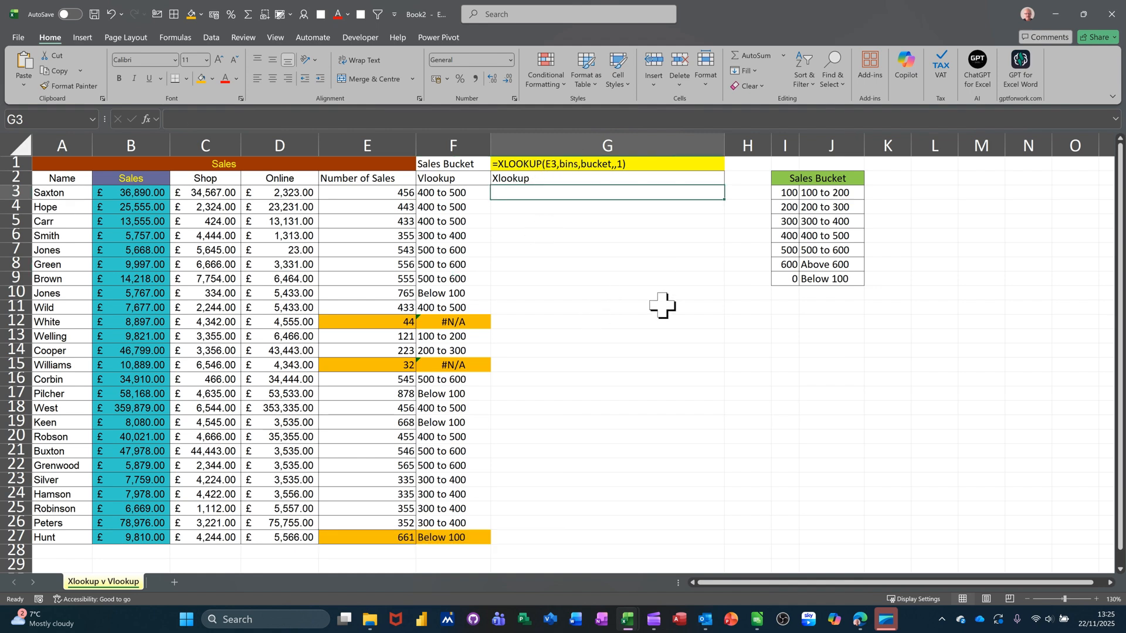
pyautogui.moveTo(792, 188); pyautogui.dragTo(789, 280)
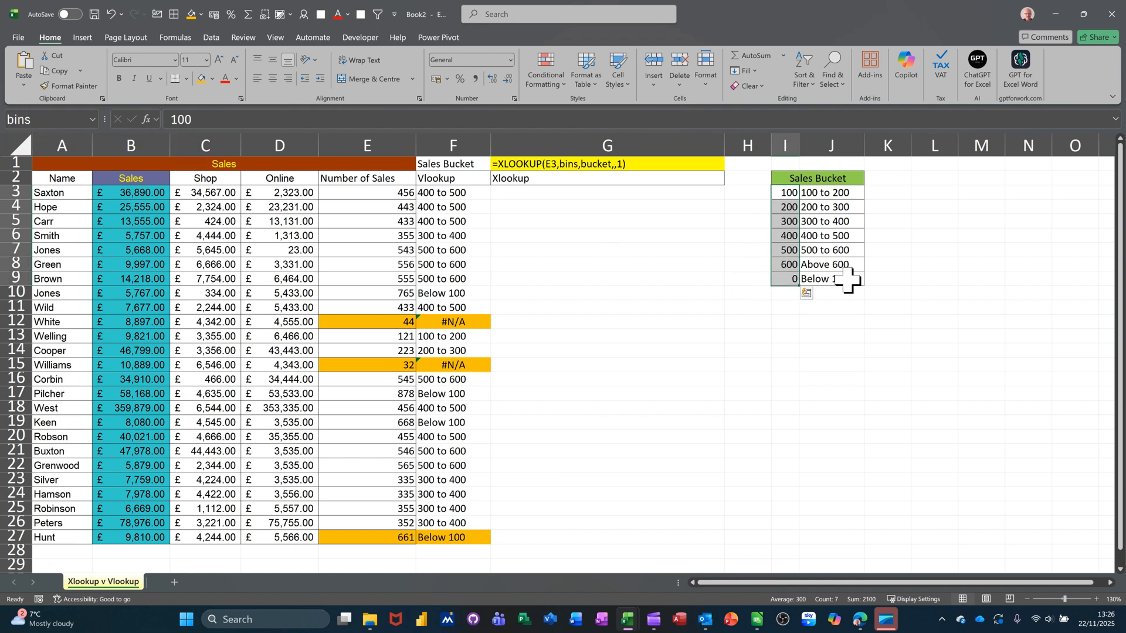
pyautogui.moveTo(831, 193); pyautogui.dragTo(831, 276)
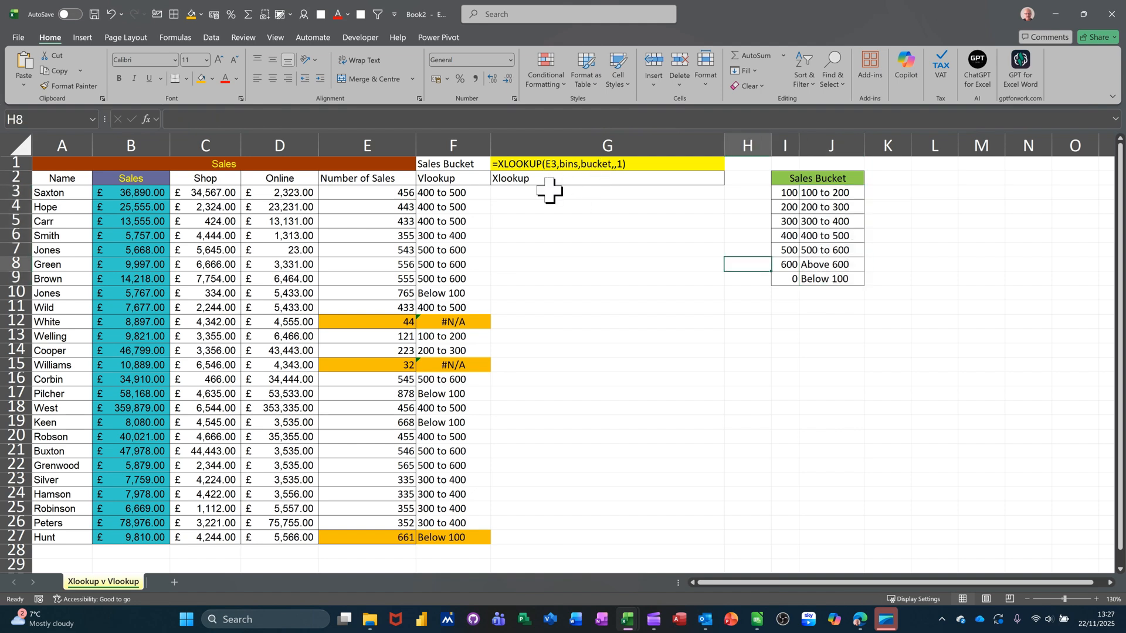
pyautogui.click(550, 192)
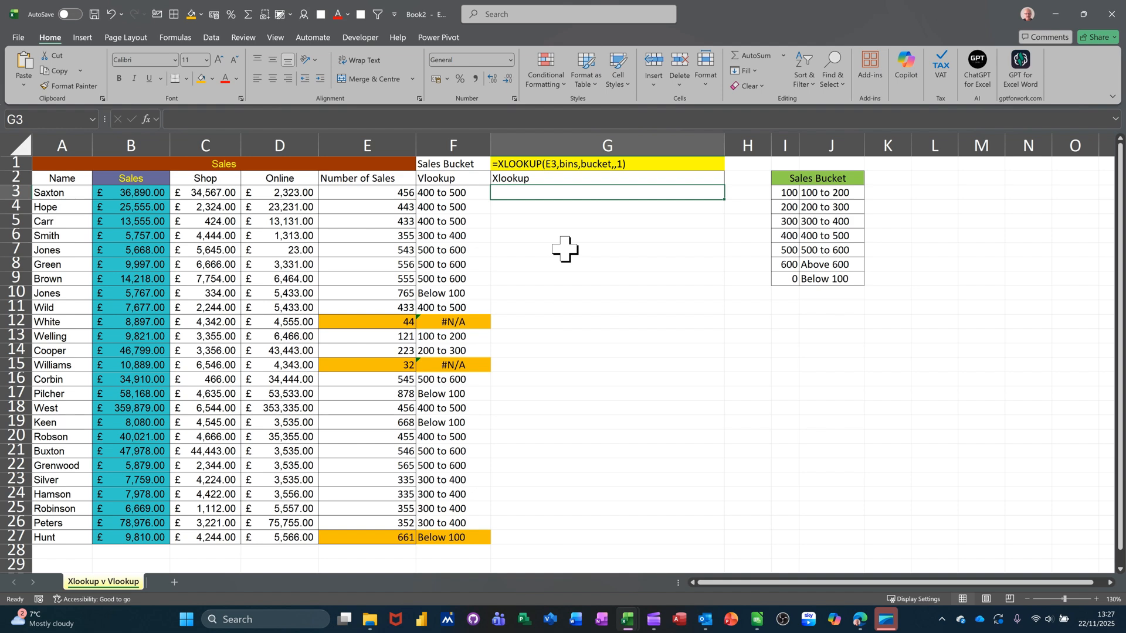
pyautogui.write('=')
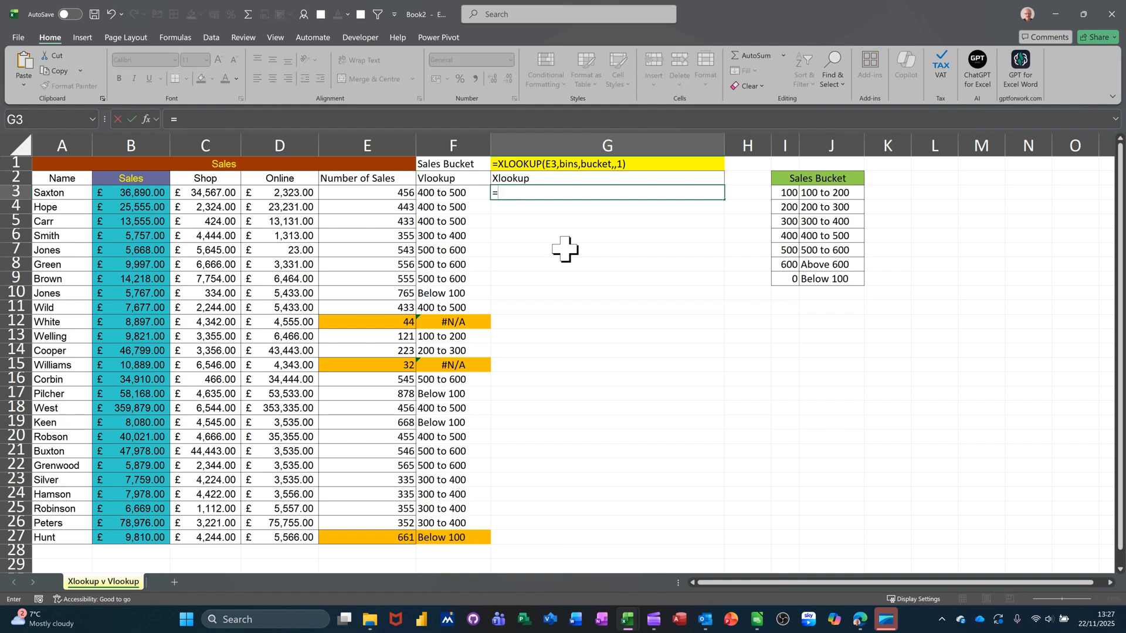
pyautogui.write('xl')
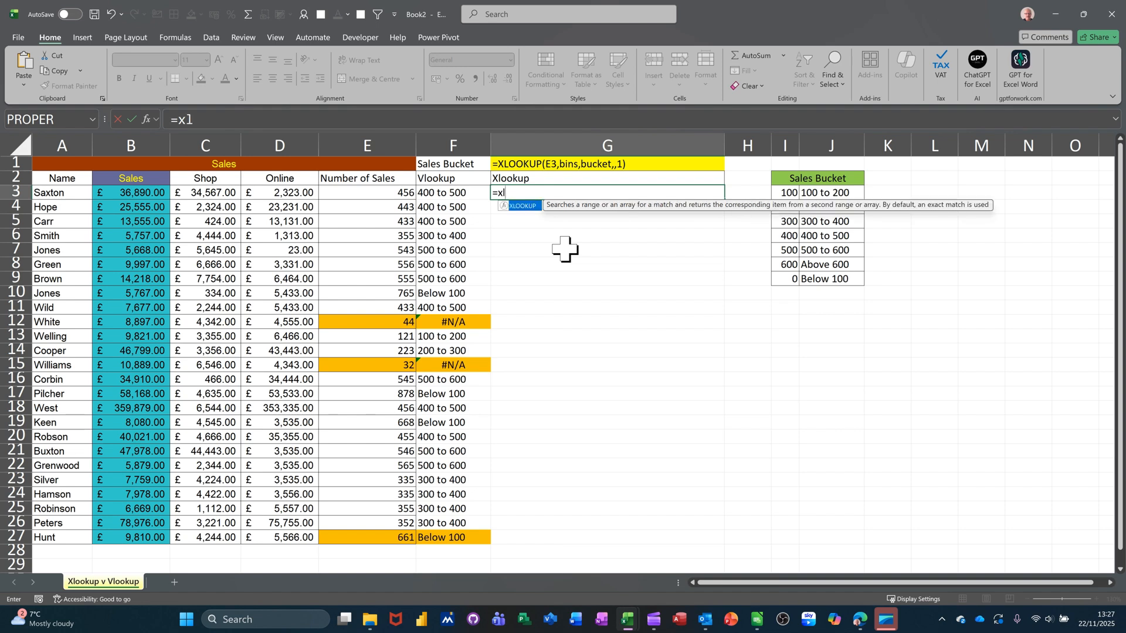
pyautogui.press('Tab')
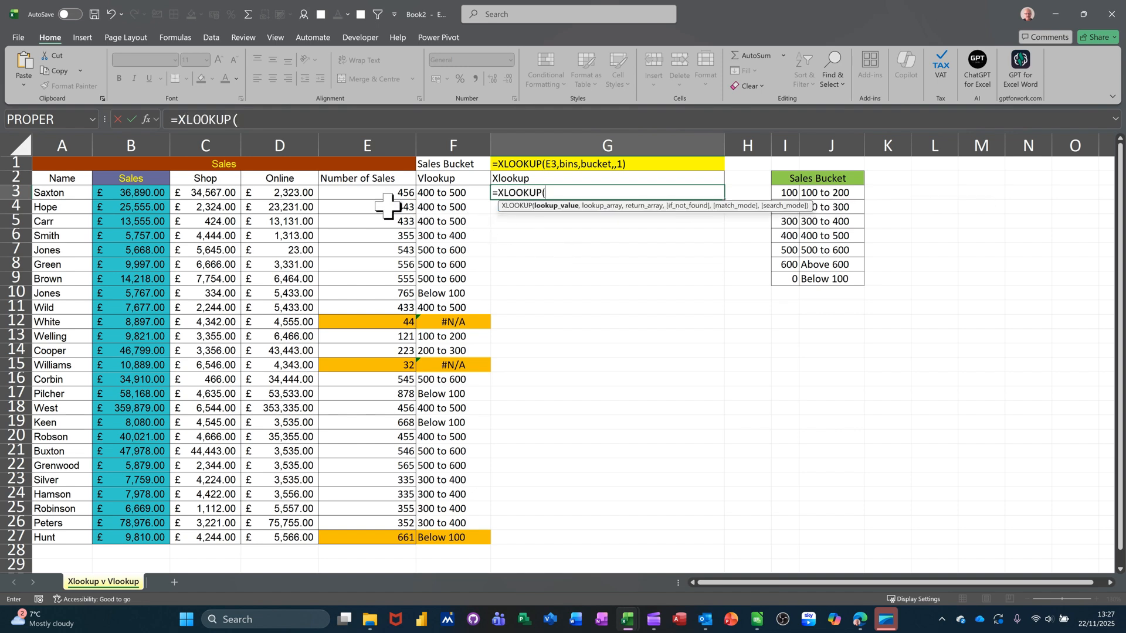
pyautogui.click(354, 193)
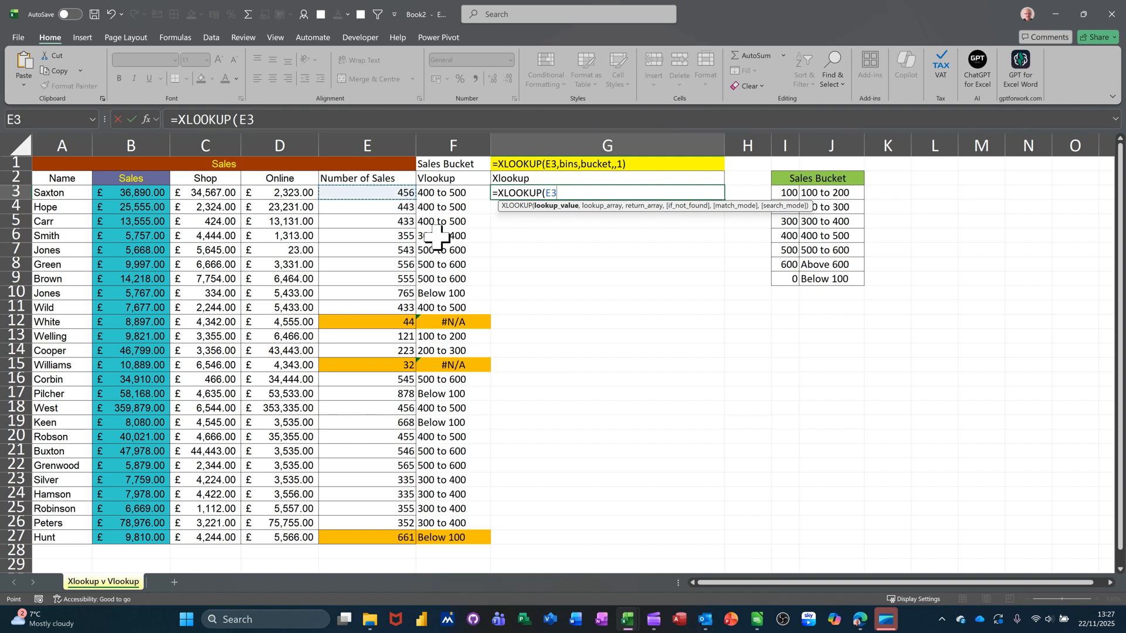
pyautogui.write(',')
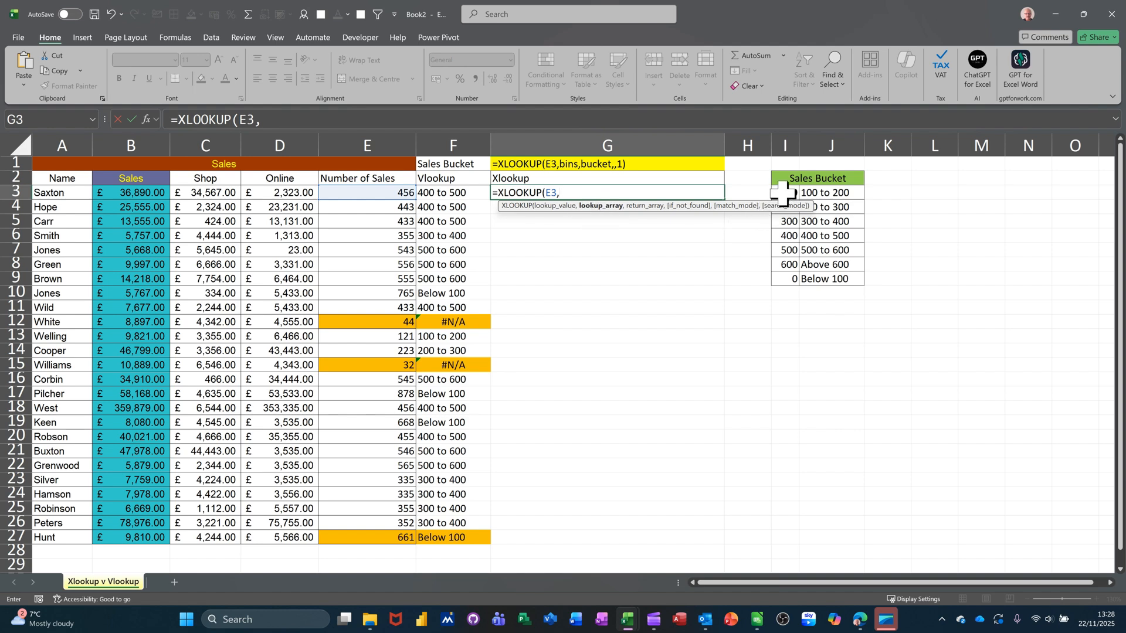
# Extend the XLOOKUP in G3 with the bins range I3:I9 as lookup array and the bucket range J3:J9 as return array.
pyautogui.moveTo(782, 190); pyautogui.dragTo(786, 276)
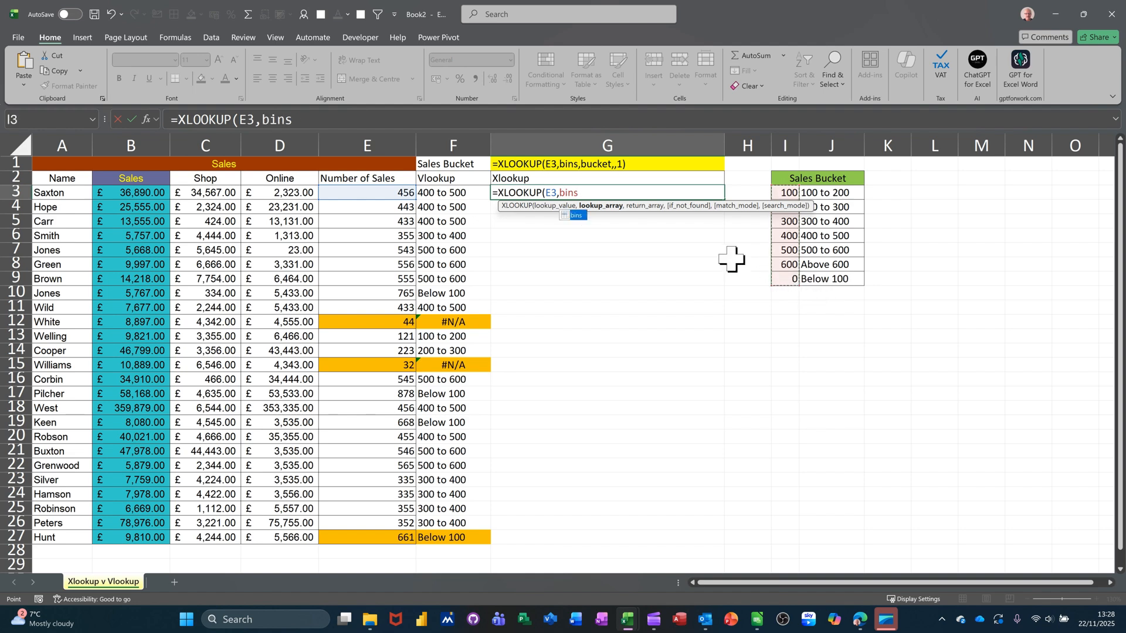
pyautogui.write(',')
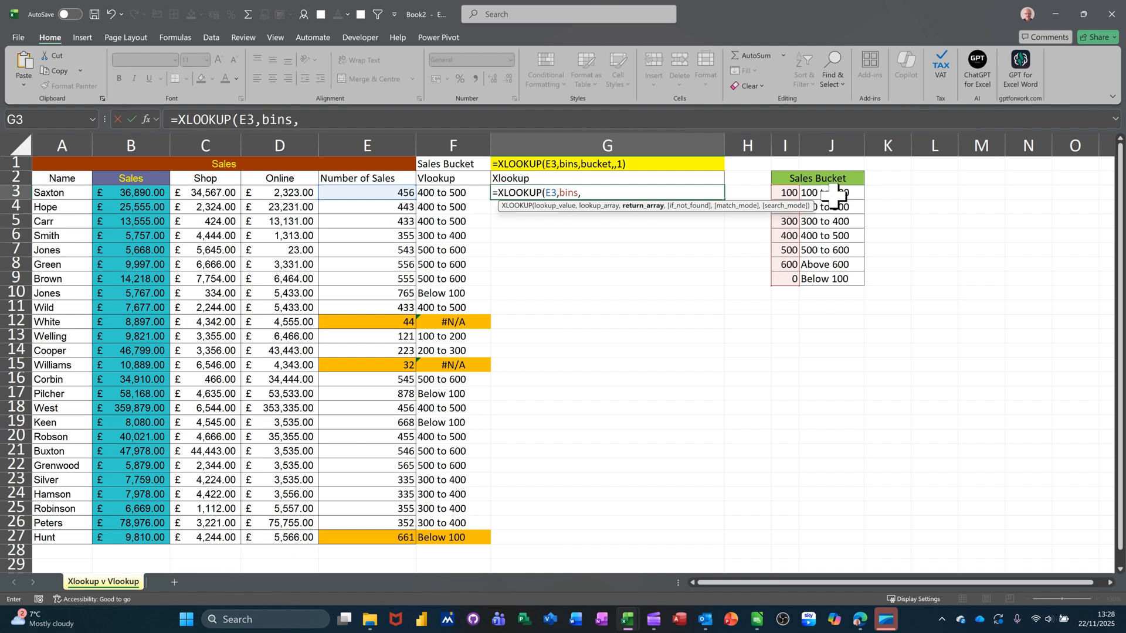
pyautogui.moveTo(836, 190); pyautogui.dragTo(837, 273)
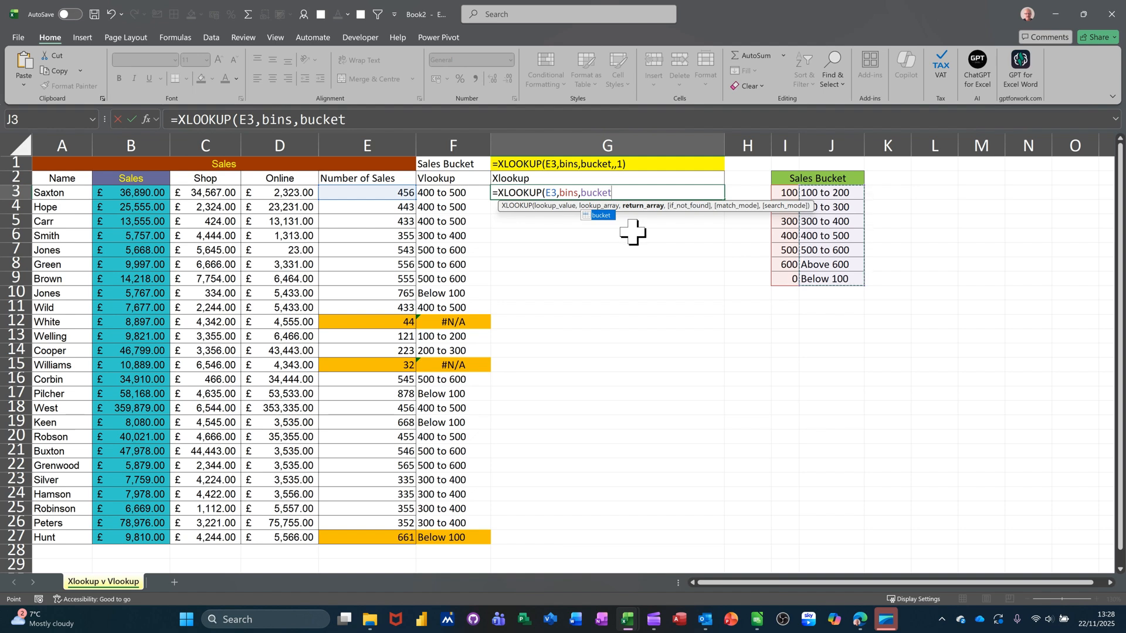
pyautogui.write(',')
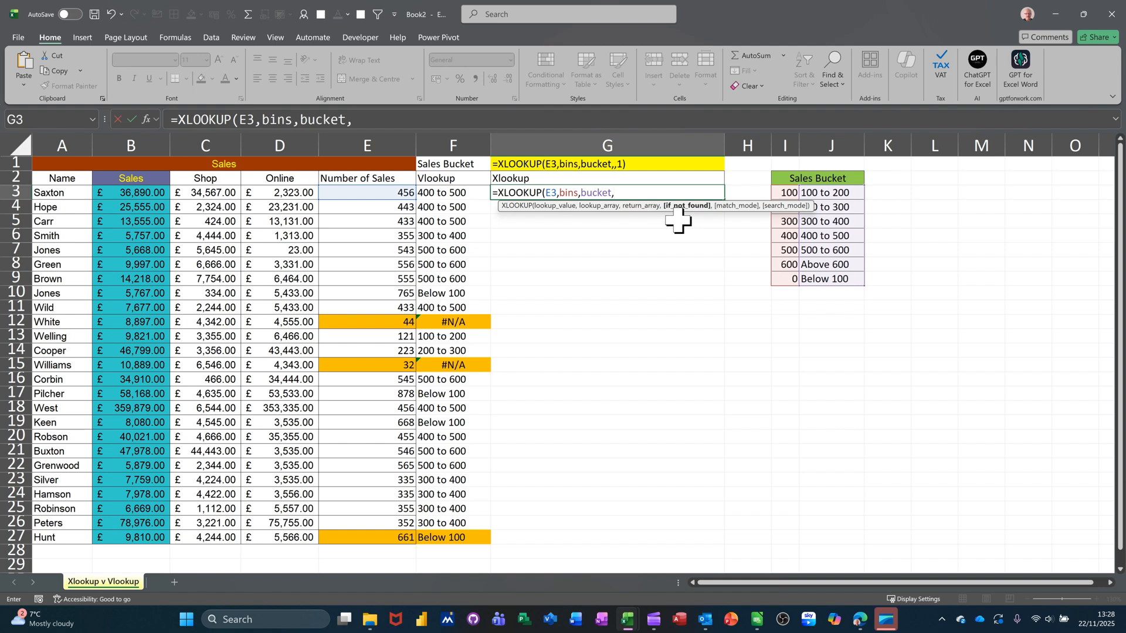
# Skip the if-not-found argument, set match mode to -1 (exact match or next smaller item), and fill =XLOOKUP(E3,bins,bucket,,-1) down to G27.
pyautogui.write(',')
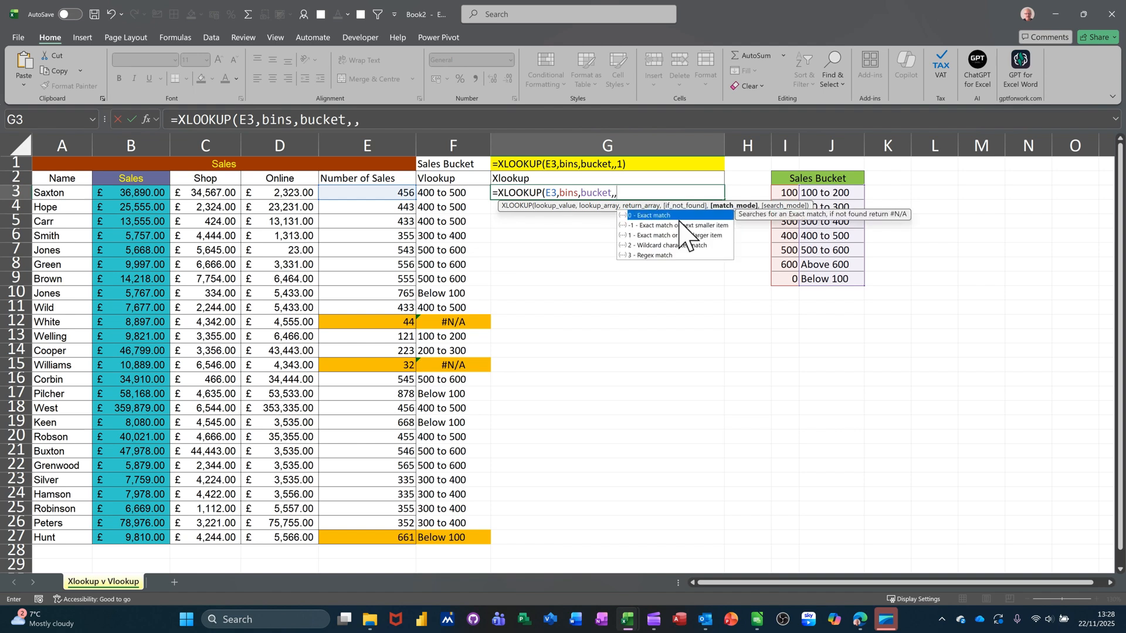
pyautogui.click(651, 228)
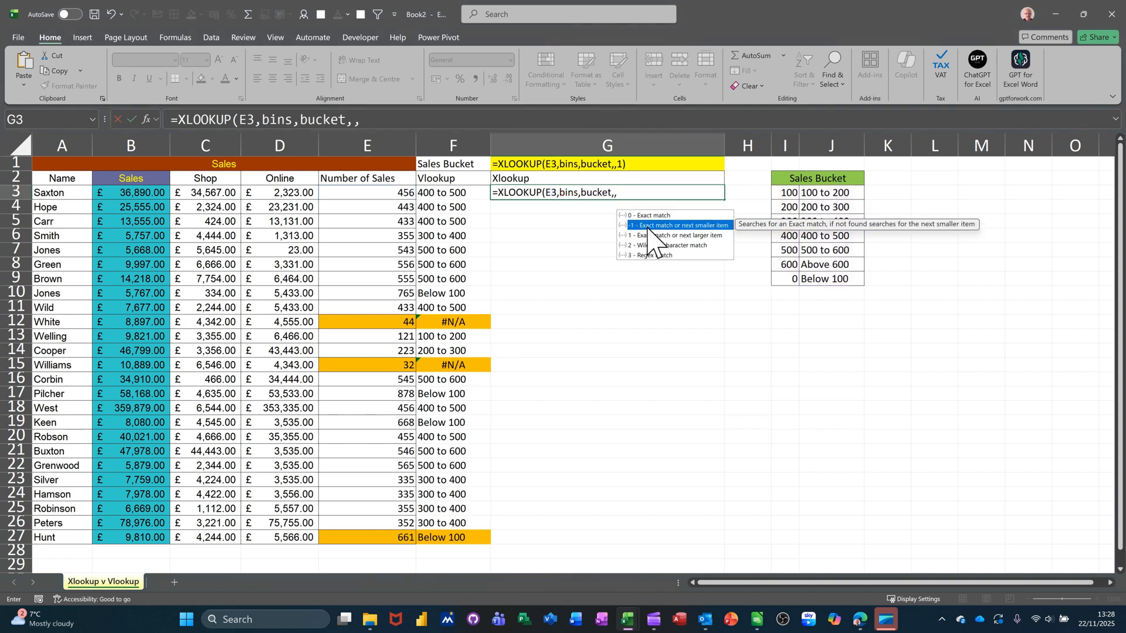
pyautogui.doubleClick(711, 227)
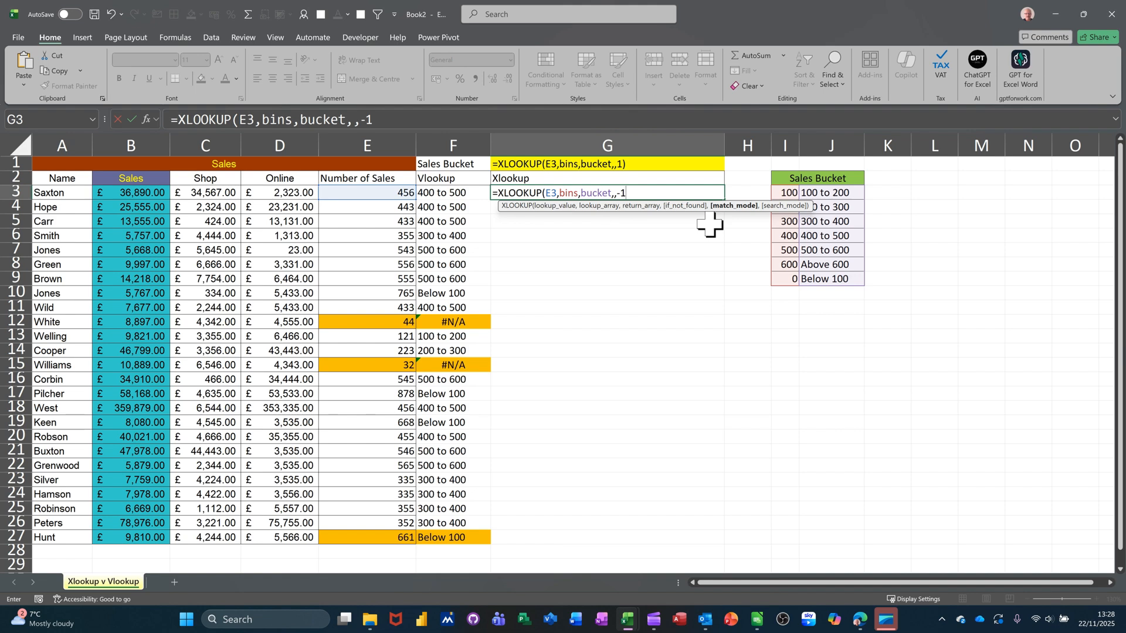
pyautogui.write(')')
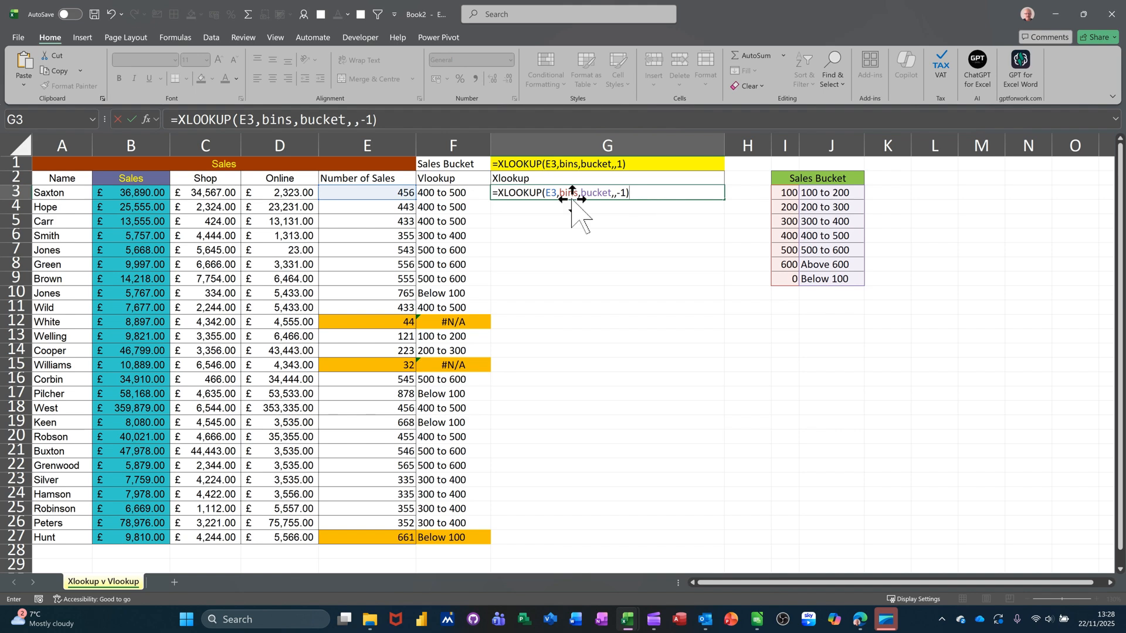
pyautogui.click(132, 119)
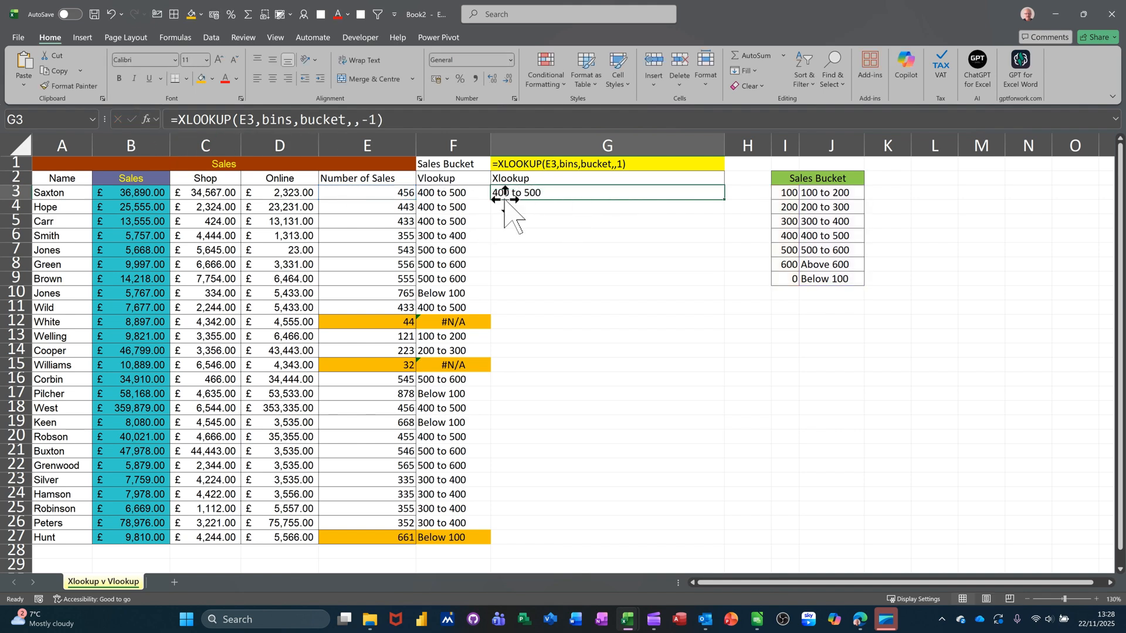
pyautogui.doubleClick(725, 200)
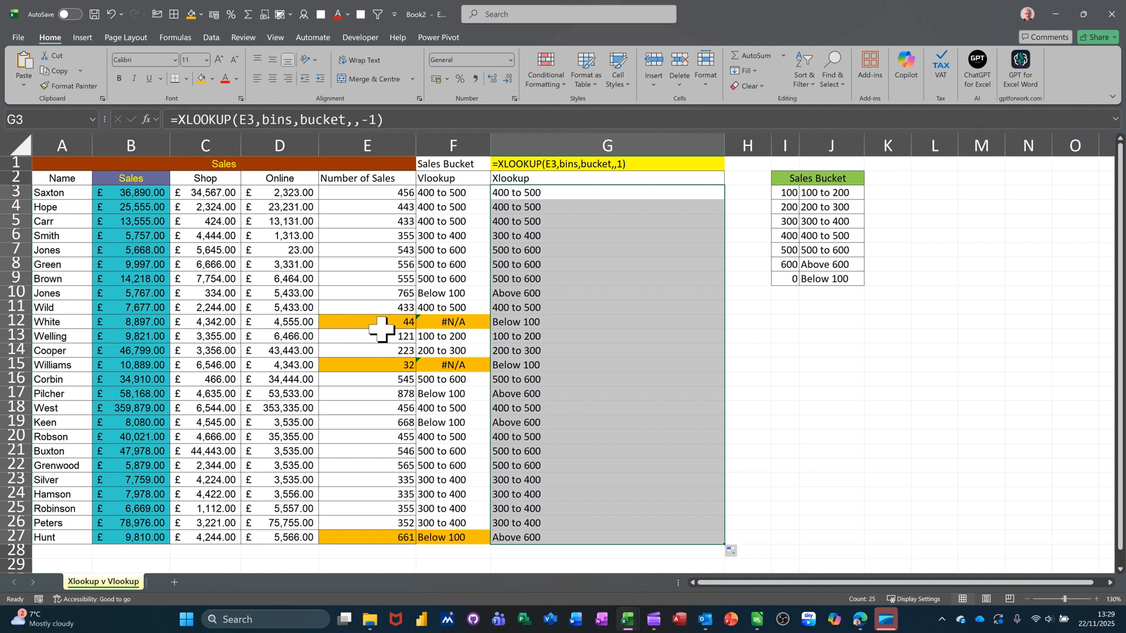
# Inspect the XLOOKUP results for rows 12 and 27 against the VLOOKUP results.
pyautogui.click(453, 323)
pyautogui.click(501, 322)
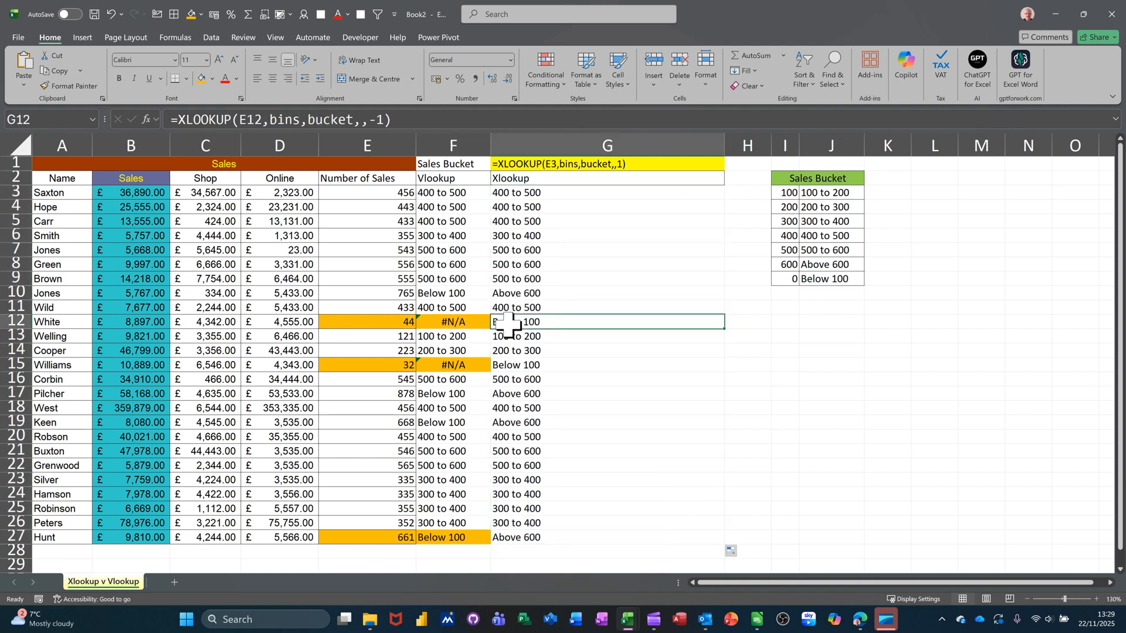
pyautogui.click(516, 538)
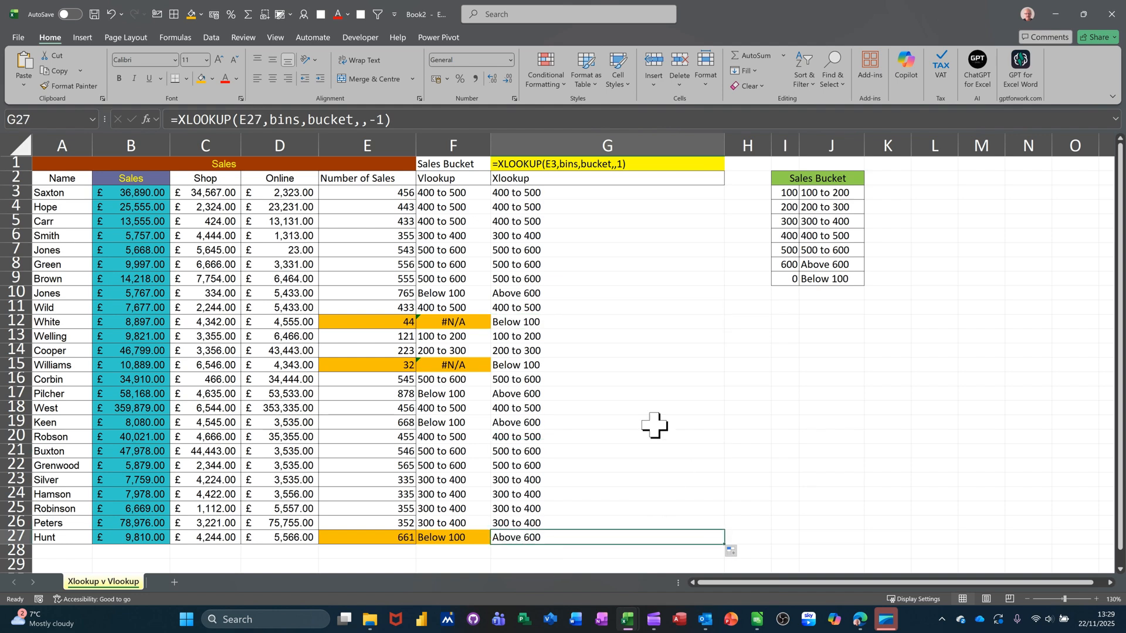